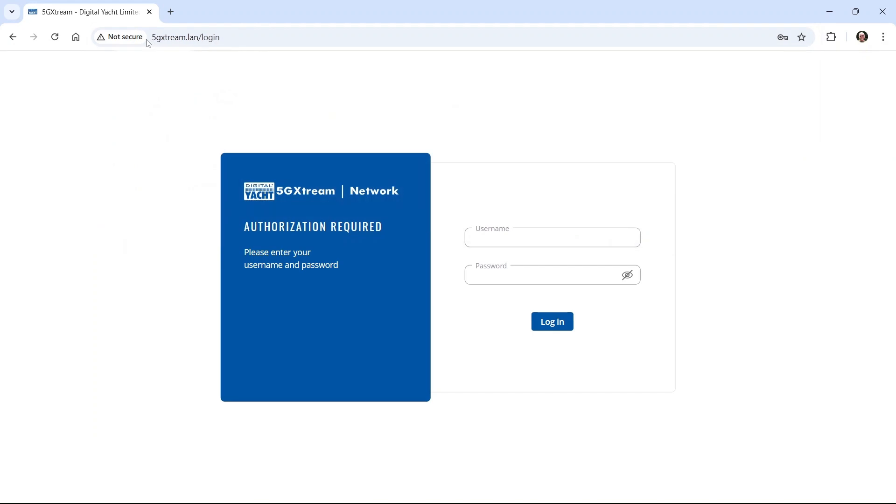
- Log in to the router's web interface with the saved admin username and password
{"action": "left_click", "coordinate": [476, 242]}
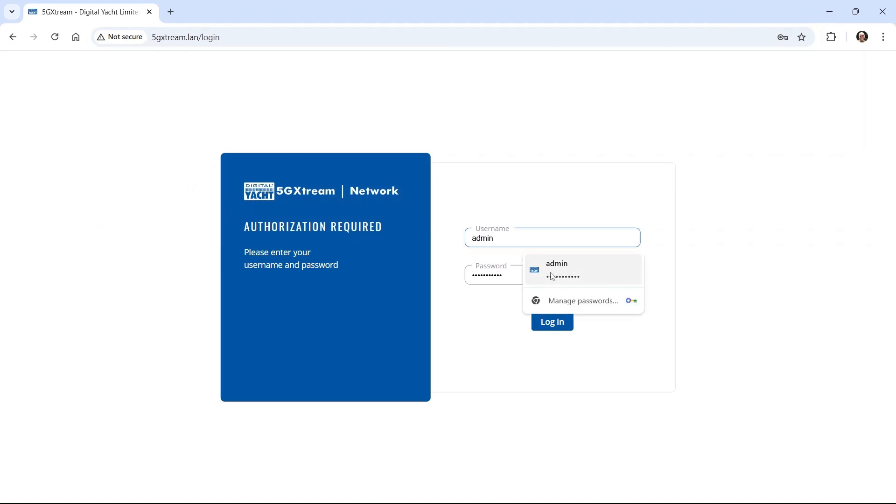
{"action": "left_click", "coordinate": [555, 272]}
{"action": "left_click", "coordinate": [547, 317]}
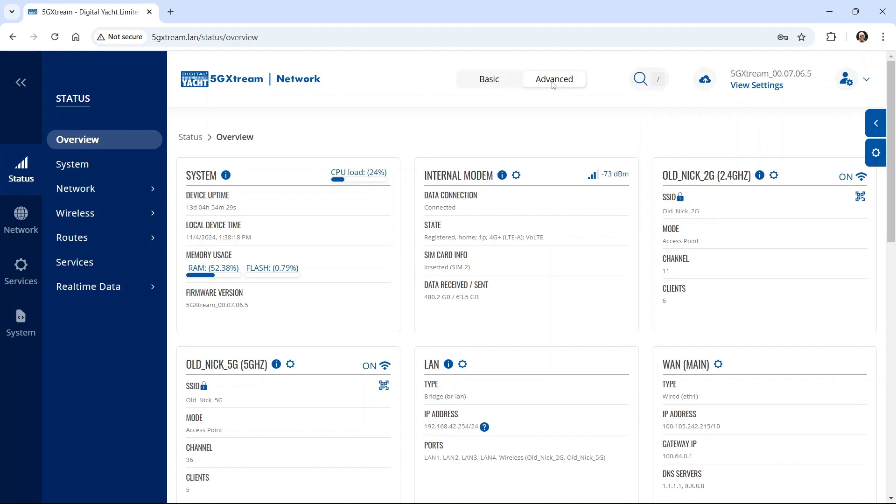
- Open the network WAN settings and review the listed WAN interfaces with their enable and failover options
{"action": "mouse_move", "coordinate": [36, 212]}
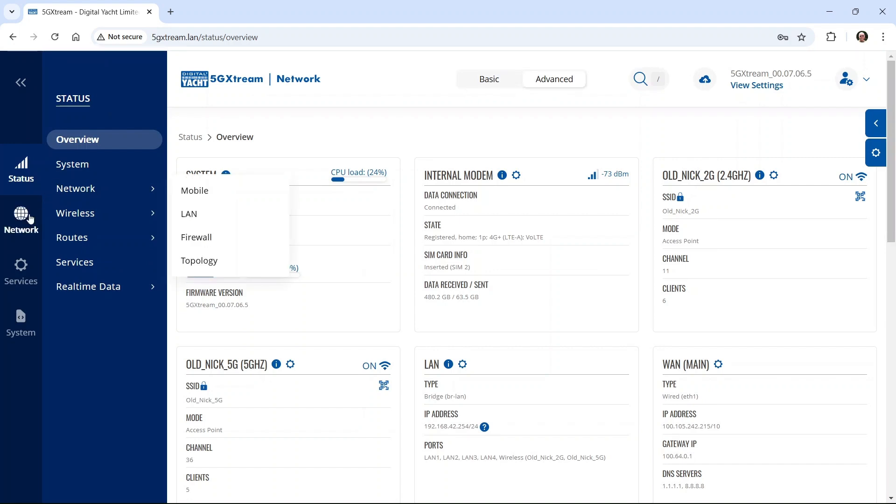
{"action": "left_click", "coordinate": [24, 217]}
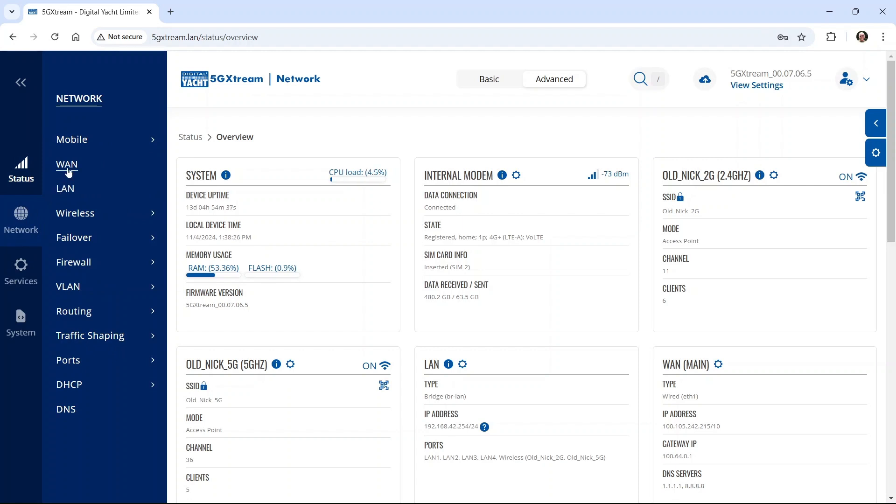
{"action": "left_click", "coordinate": [66, 165]}
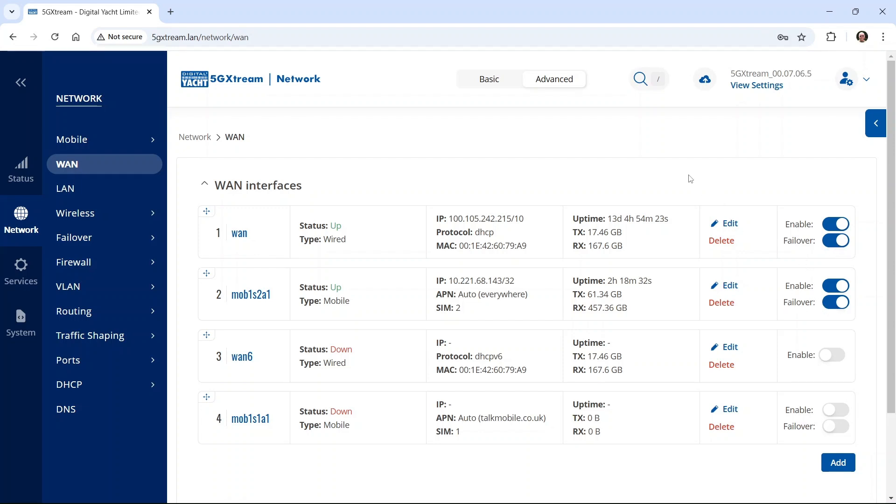
{"action": "scroll", "coordinate": [739, 373], "scroll_direction": "down", "scroll_amount": 3}
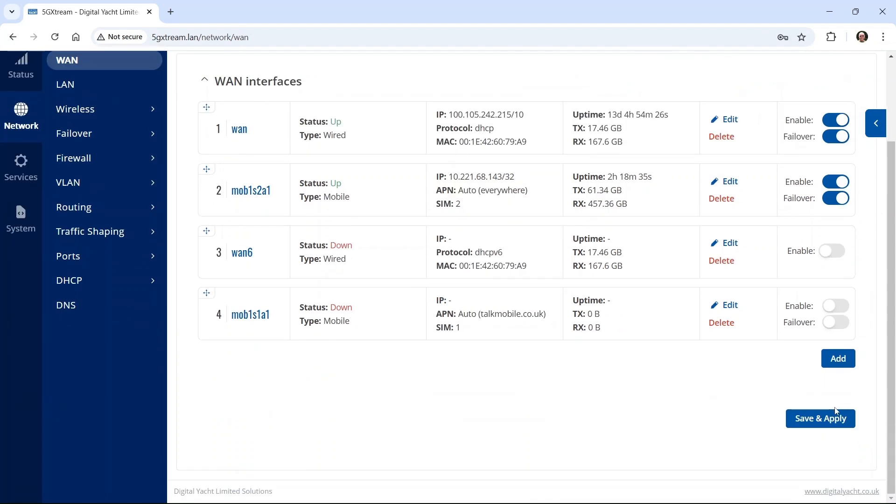
{"action": "scroll", "coordinate": [400, 373], "scroll_direction": "up", "scroll_amount": 1}
{"action": "scroll", "coordinate": [399, 373], "scroll_direction": "up", "scroll_amount": 2}
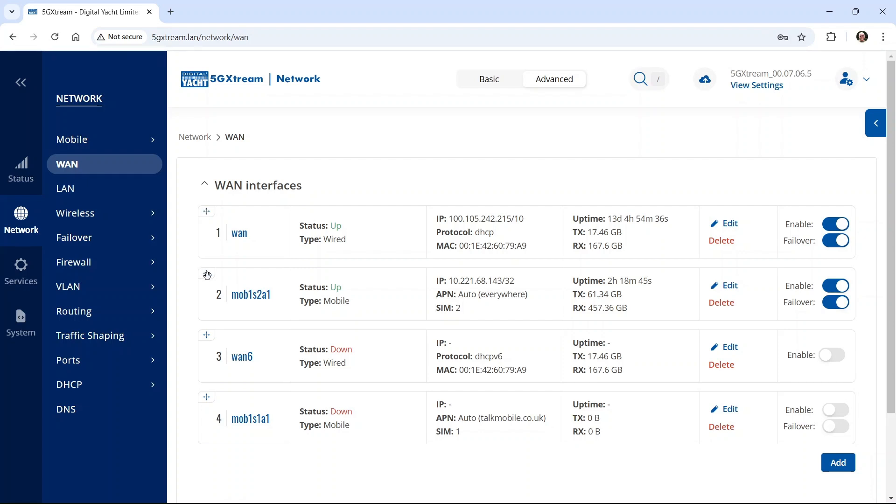
- Move the mob1s2a1 interface above wan in the WAN interface order, and return it to second place
{"action": "left_click_drag", "start_coordinate": [208, 275], "coordinate": [209, 208]}
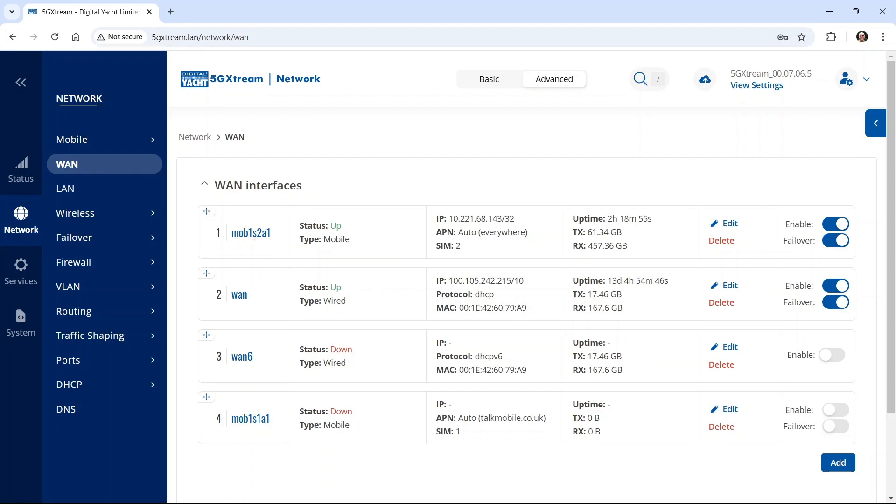
{"action": "left_click_drag", "start_coordinate": [206, 211], "coordinate": [204, 269]}
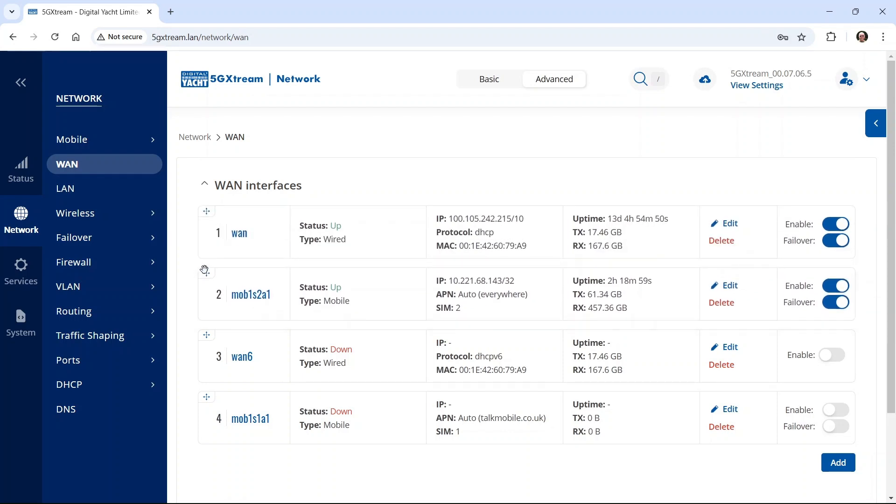
- Open the Multiwan failover settings and review the interfaces and the failover mode's metric order
{"action": "mouse_move", "coordinate": [94, 249]}
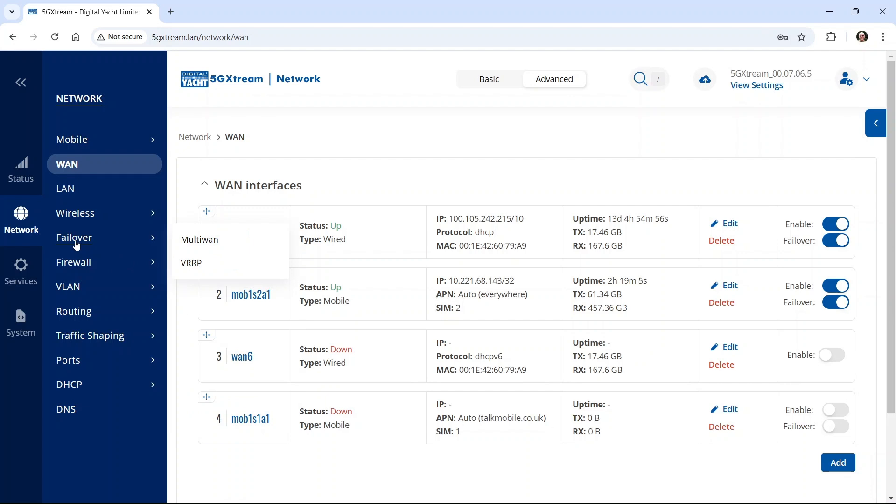
{"action": "left_click", "coordinate": [77, 244]}
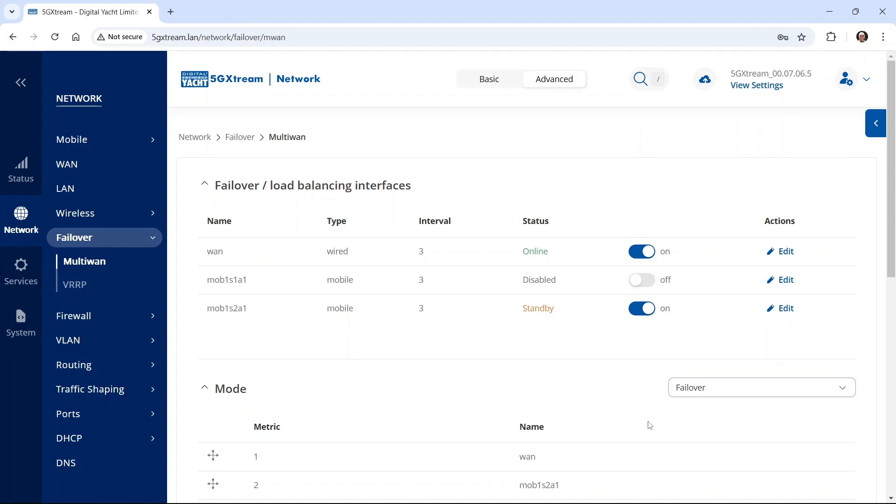
{"action": "scroll", "coordinate": [567, 398], "scroll_direction": "down", "scroll_amount": 4}
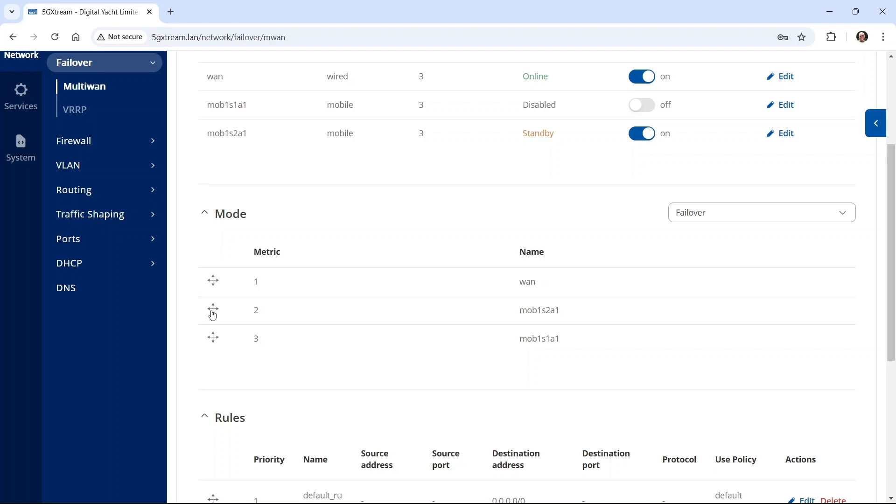
- Move mob1s2a1 above wan in the failover metric list, and restore wan to metric 1
{"action": "left_click_drag", "start_coordinate": [213, 315], "coordinate": [218, 284]}
{"action": "left_click_drag", "start_coordinate": [213, 283], "coordinate": [215, 314]}
- Review the wan interface's failover configuration, including its interval, ping method, track IPs and up/down counts, and close it without saving
{"action": "scroll", "coordinate": [562, 357], "scroll_direction": "down", "scroll_amount": 3}
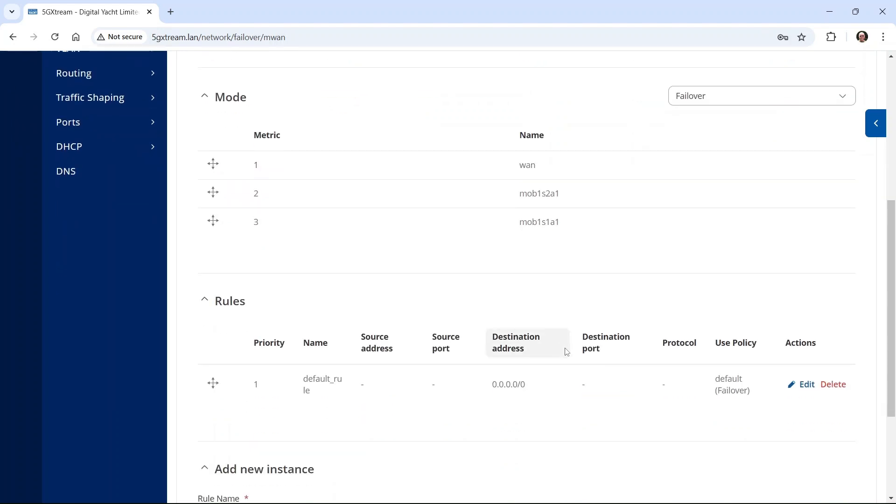
{"action": "scroll", "coordinate": [564, 336], "scroll_direction": "up", "scroll_amount": 3}
{"action": "scroll", "coordinate": [588, 329], "scroll_direction": "up", "scroll_amount": 3}
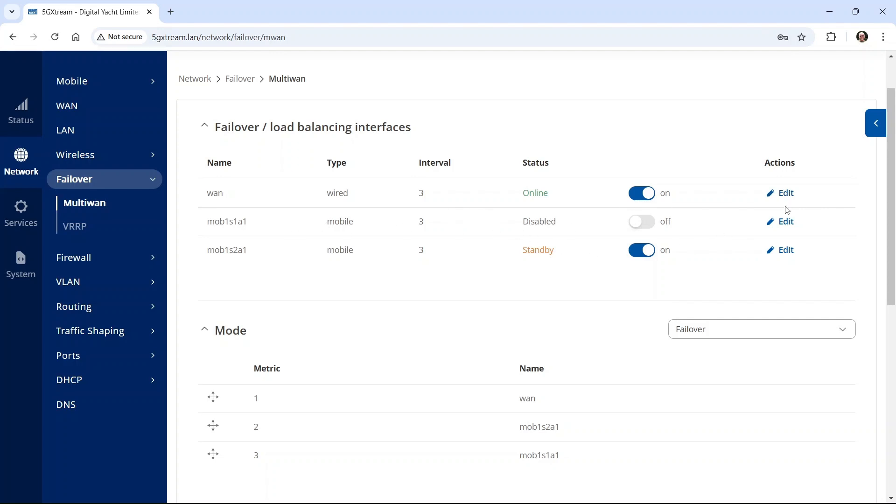
{"action": "left_click", "coordinate": [786, 193]}
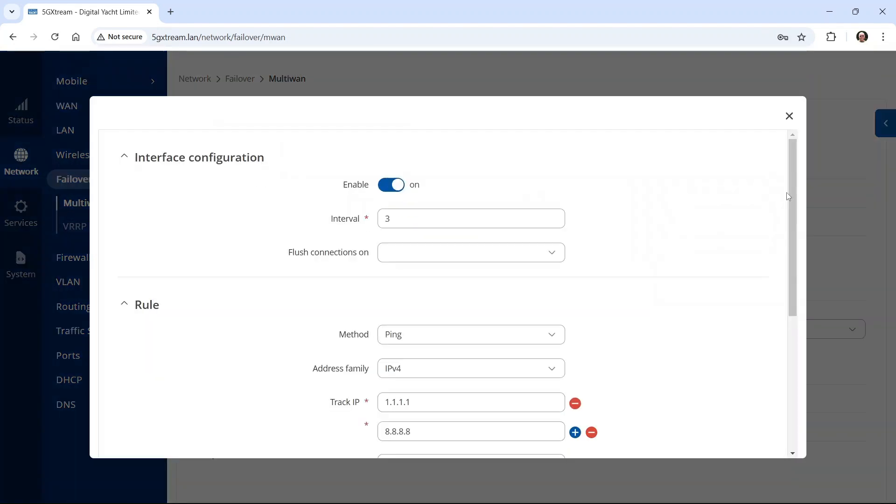
{"action": "left_click", "coordinate": [394, 218]}
{"action": "mouse_move", "coordinate": [360, 226]}
{"action": "scroll", "coordinate": [403, 329], "scroll_direction": "down", "scroll_amount": 3}
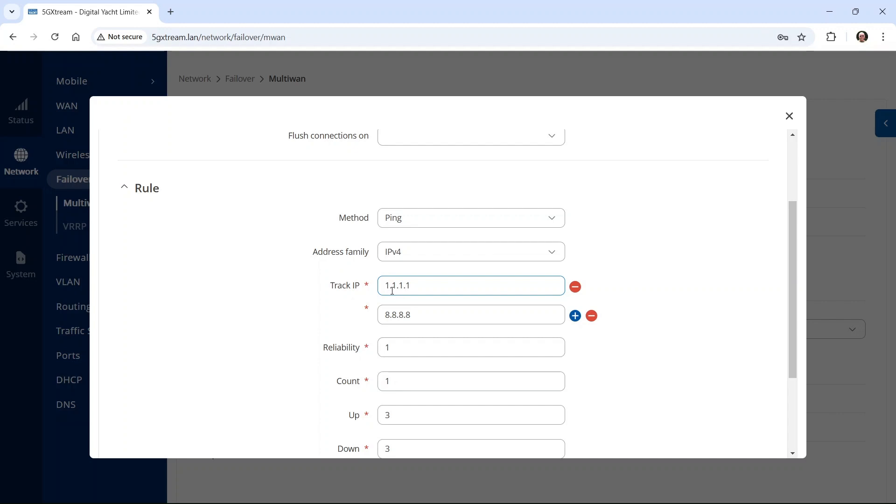
{"action": "scroll", "coordinate": [393, 289], "scroll_direction": "down", "scroll_amount": 2}
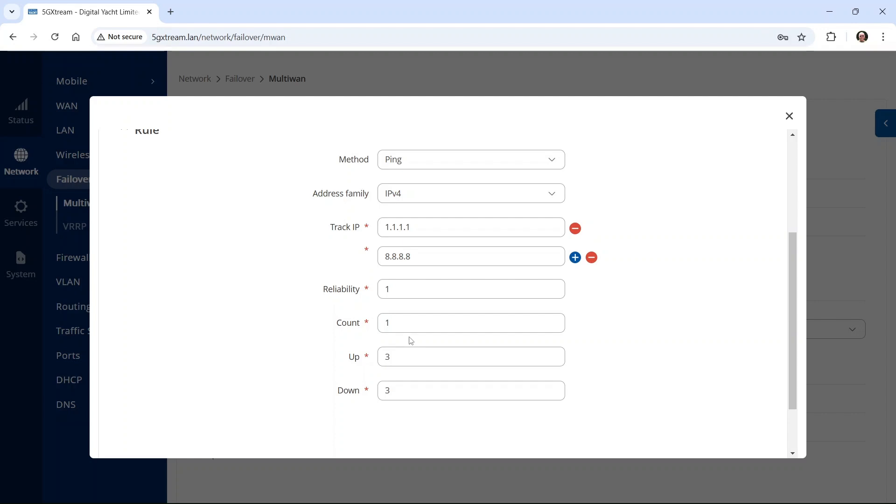
{"action": "scroll", "coordinate": [411, 342], "scroll_direction": "up", "scroll_amount": 2}
{"action": "scroll", "coordinate": [410, 340], "scroll_direction": "up", "scroll_amount": 2}
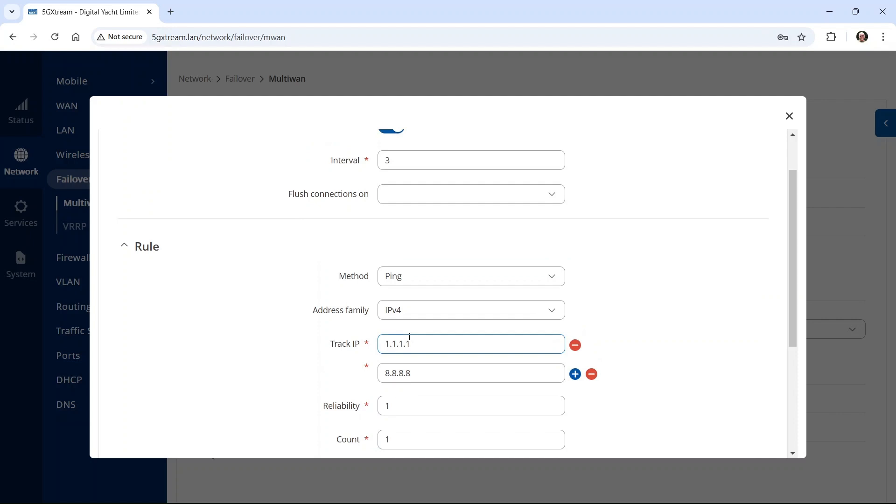
{"action": "scroll", "coordinate": [410, 336], "scroll_direction": "up", "scroll_amount": 2}
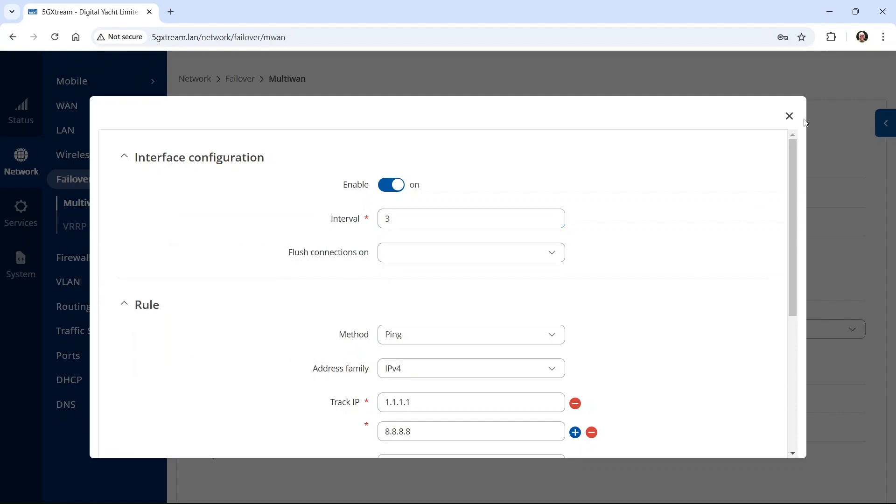
{"action": "left_click", "coordinate": [788, 117]}
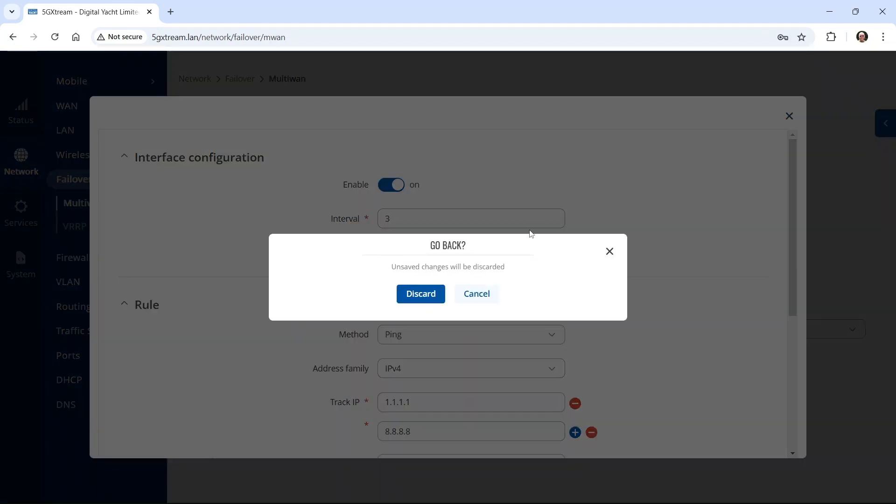
{"action": "left_click", "coordinate": [412, 306]}
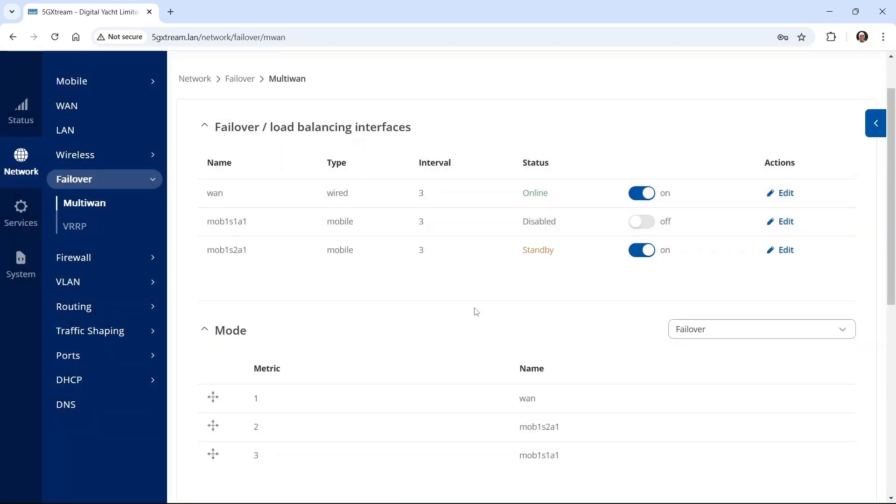
- Examine the failover metric order, the rules and the current status of each failover interface
{"action": "scroll", "coordinate": [468, 244], "scroll_direction": "down", "scroll_amount": 3}
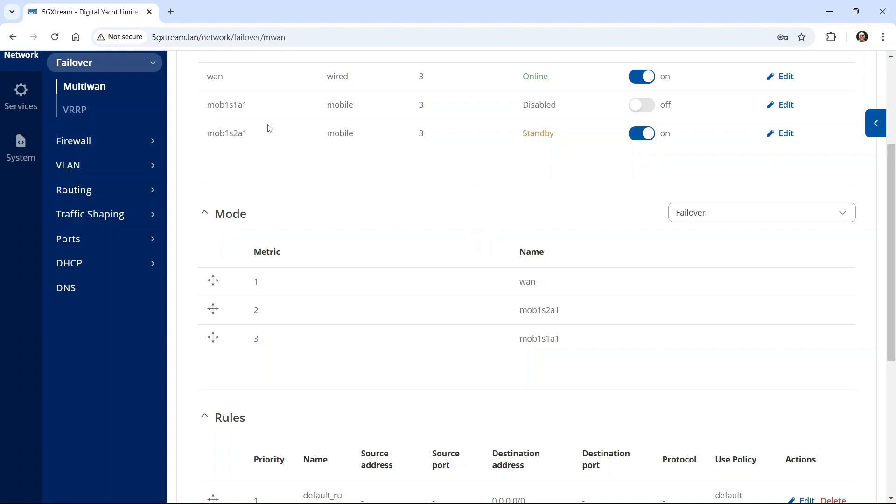
{"action": "scroll", "coordinate": [607, 369], "scroll_direction": "down", "scroll_amount": 3}
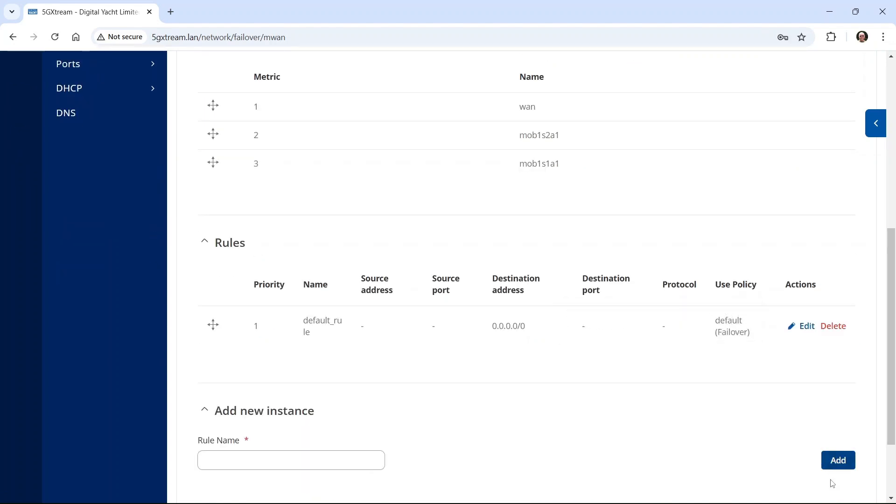
{"action": "scroll", "coordinate": [742, 437], "scroll_direction": "down", "scroll_amount": 2}
{"action": "scroll", "coordinate": [735, 406], "scroll_direction": "up", "scroll_amount": 2}
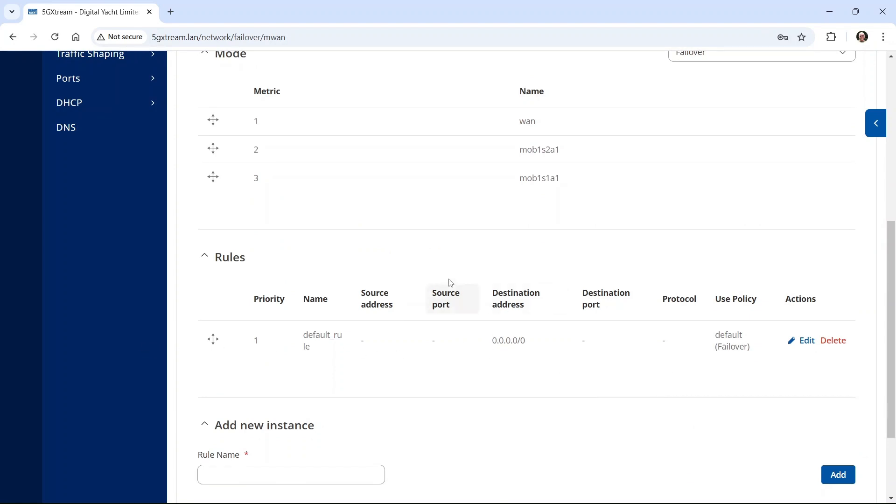
{"action": "scroll", "coordinate": [455, 285], "scroll_direction": "up", "scroll_amount": 2}
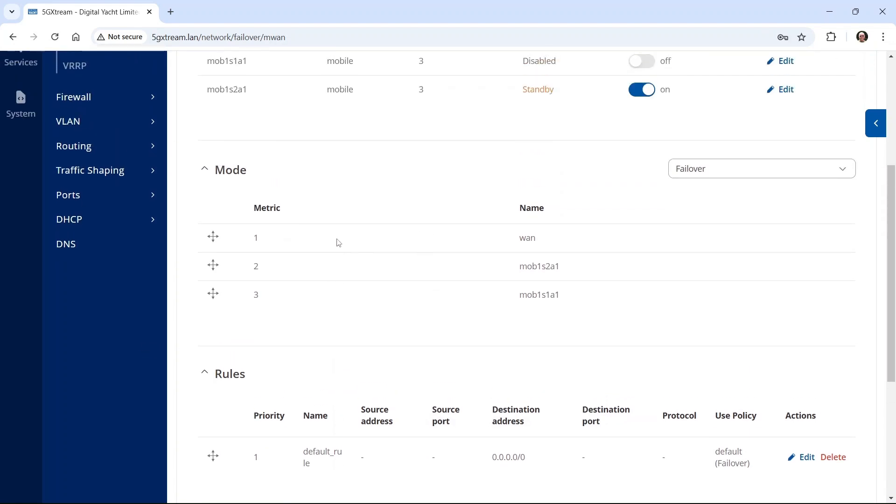
{"action": "scroll", "coordinate": [399, 254], "scroll_direction": "up", "scroll_amount": 3}
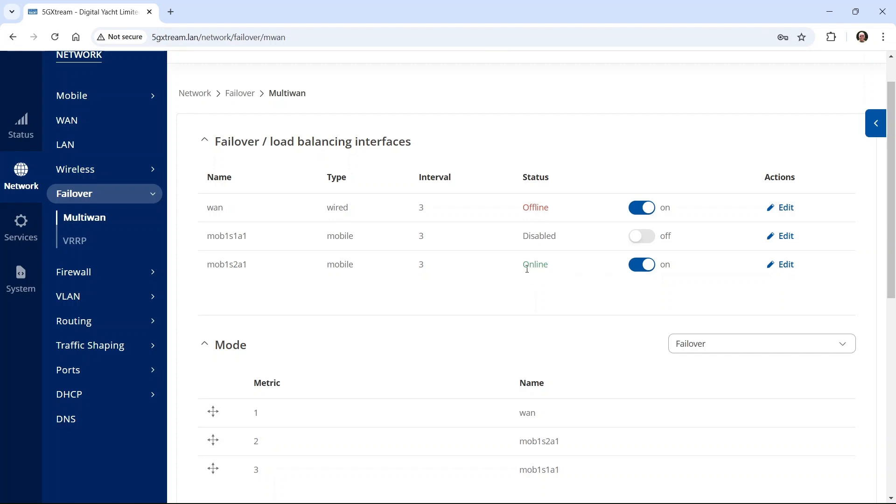
{"action": "mouse_move", "coordinate": [252, 502]}
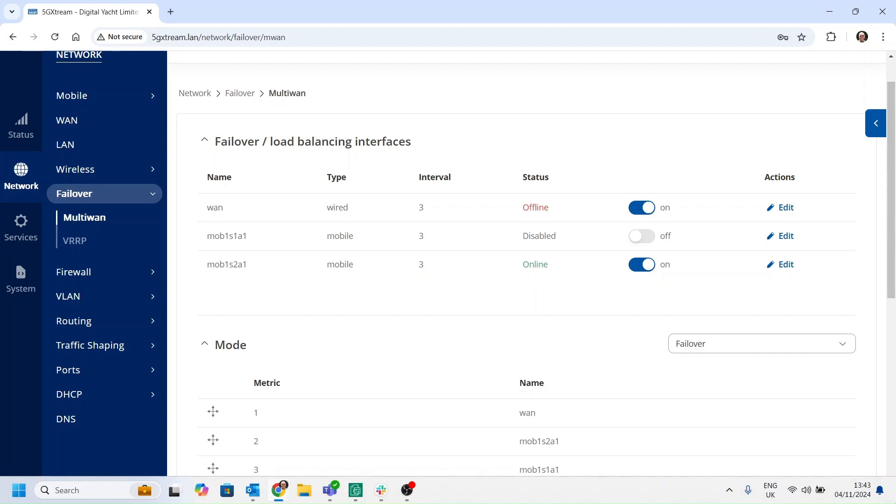